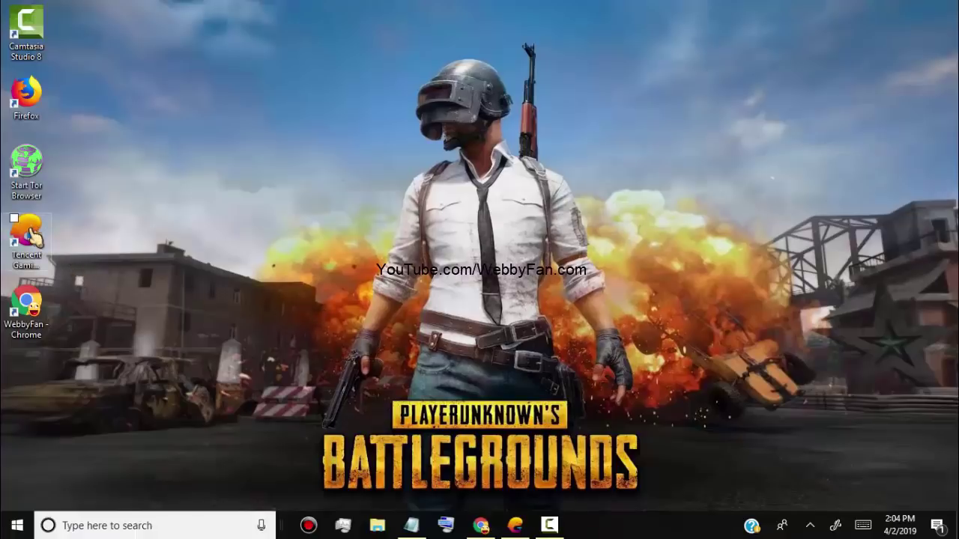
Step: Launch PUBG MOBILE from Tencent Gaming Buddy and start matchmaking for a Classic Erangel match
{"action": "double_click", "coordinate": [33, 239]}
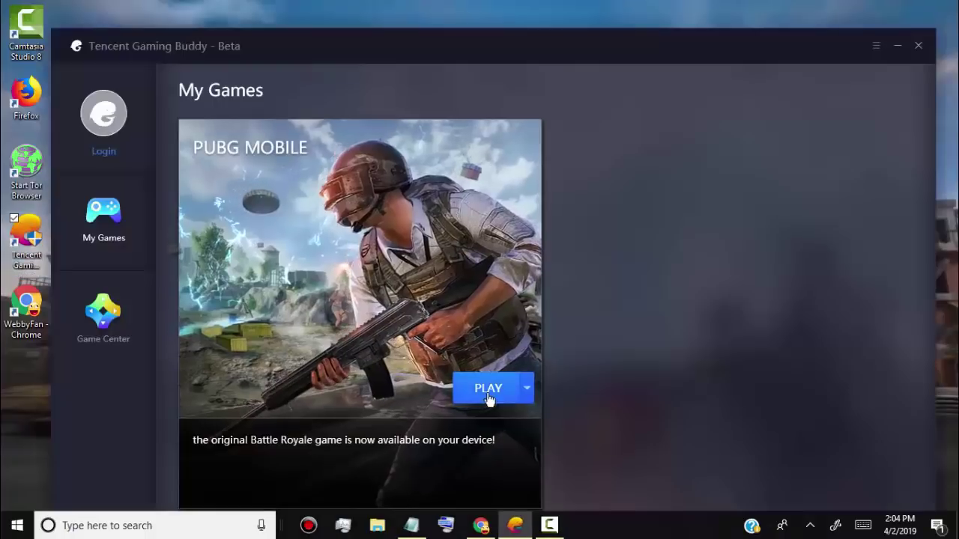
{"action": "left_click", "coordinate": [488, 399]}
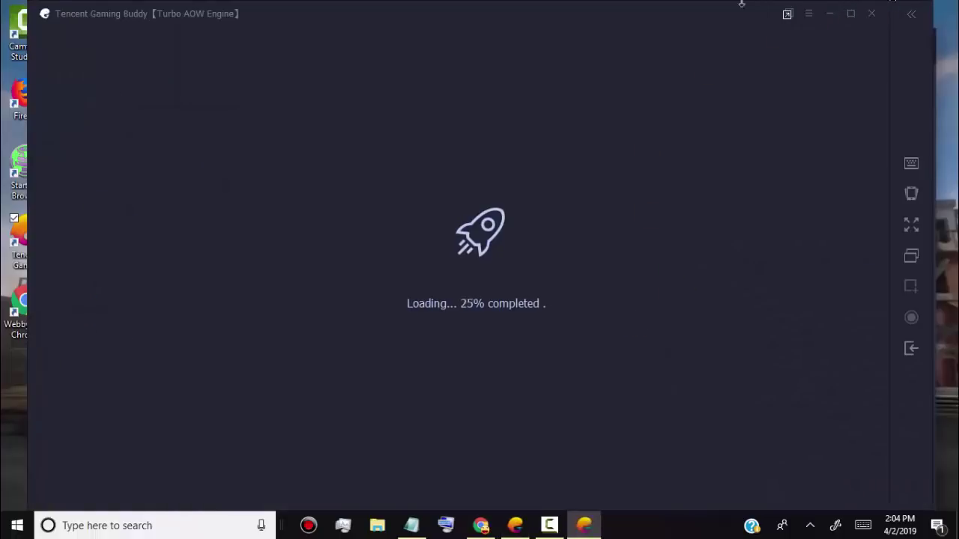
{"action": "left_click_drag", "start_coordinate": [666, 2], "coordinate": [655, 68]}
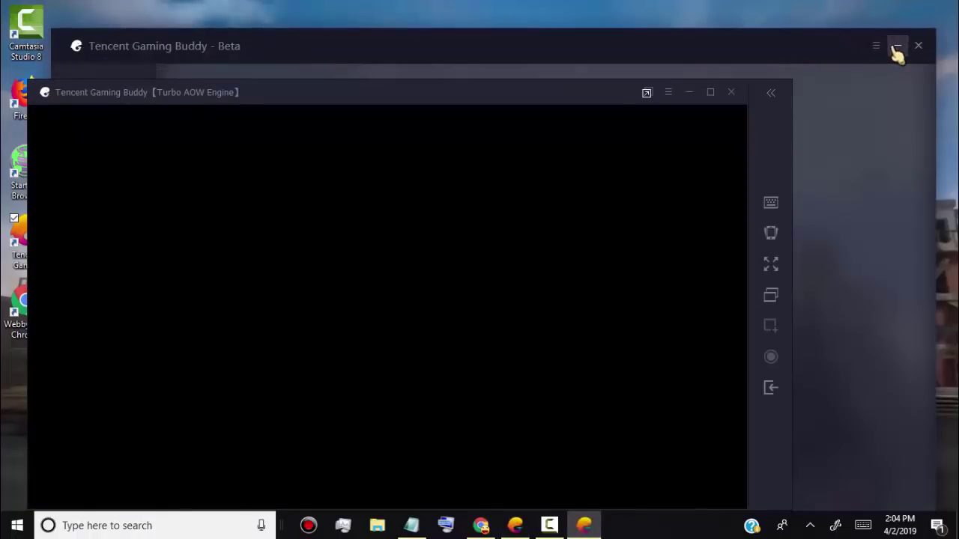
{"action": "left_click", "coordinate": [897, 46]}
{"action": "left_click_drag", "start_coordinate": [495, 101], "coordinate": [588, 69]}
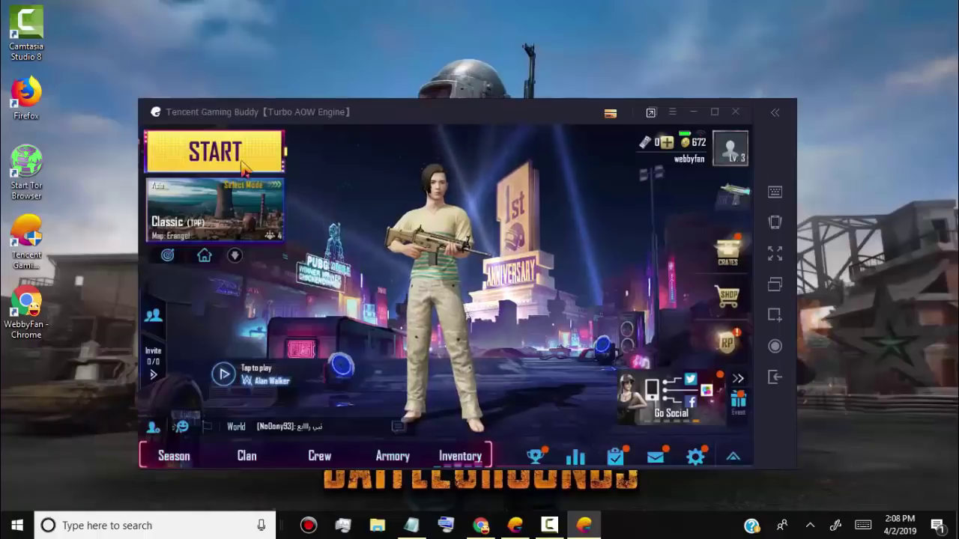
{"action": "left_click", "coordinate": [243, 165]}
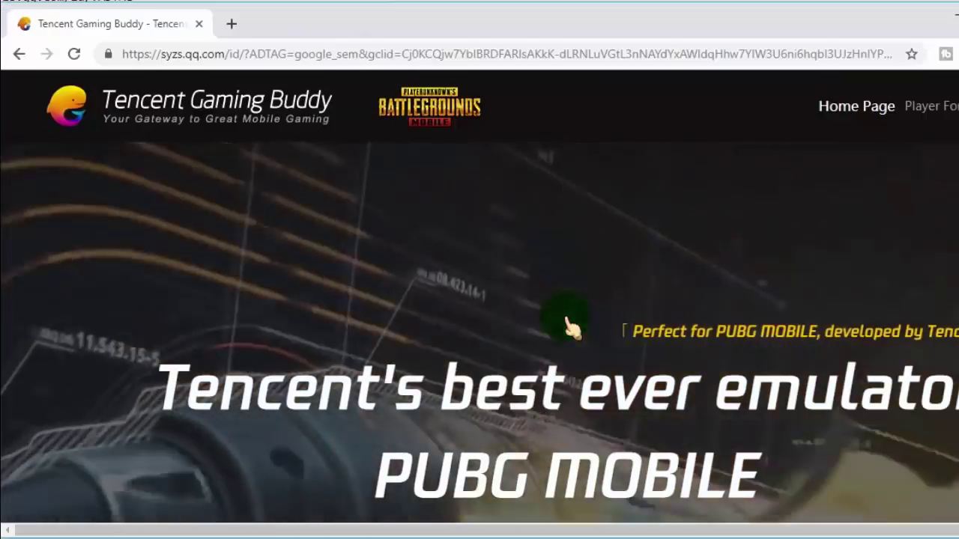
Step: Download the International Tencent Gaming Buddy installer from the website's Download button
{"action": "scroll", "coordinate": [570, 326], "scroll_direction": "down", "scroll_amount": 5}
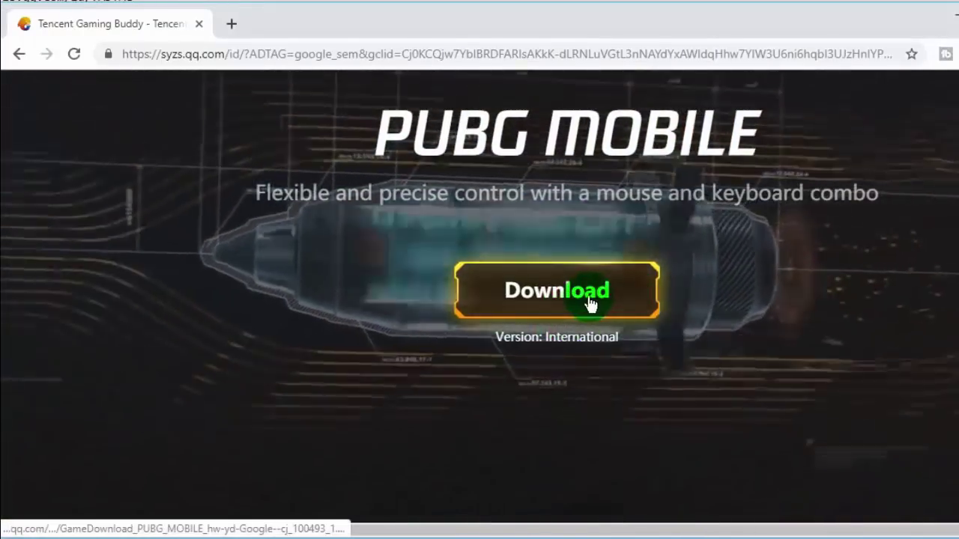
{"action": "left_click", "coordinate": [605, 303]}
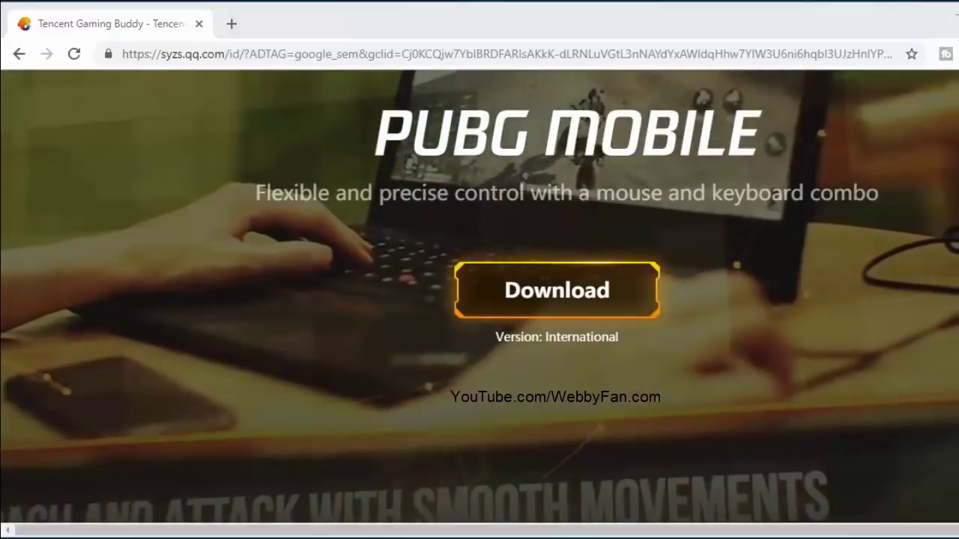
{"action": "scroll", "coordinate": [634, 242], "scroll_direction": "up", "scroll_amount": 5}
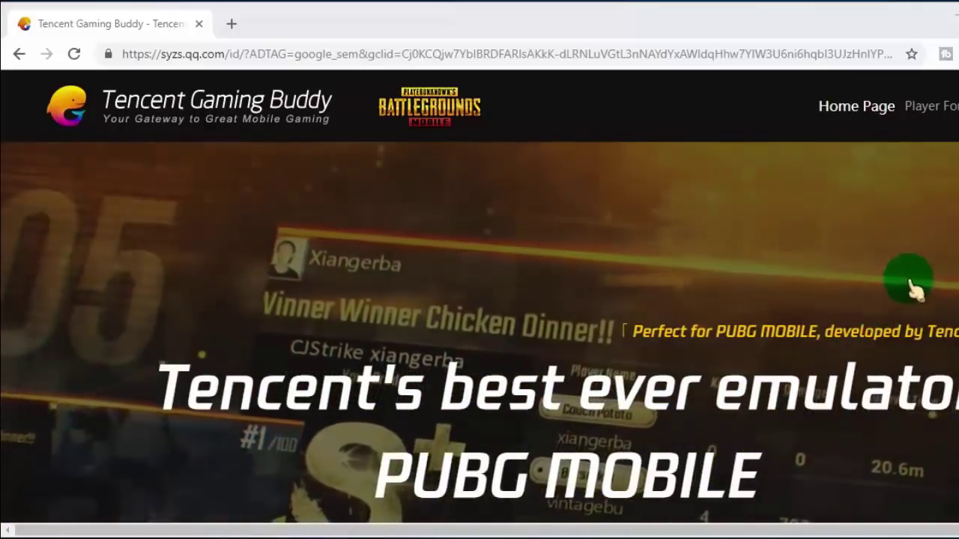
{"action": "scroll", "coordinate": [883, 323], "scroll_direction": "down", "scroll_amount": 2}
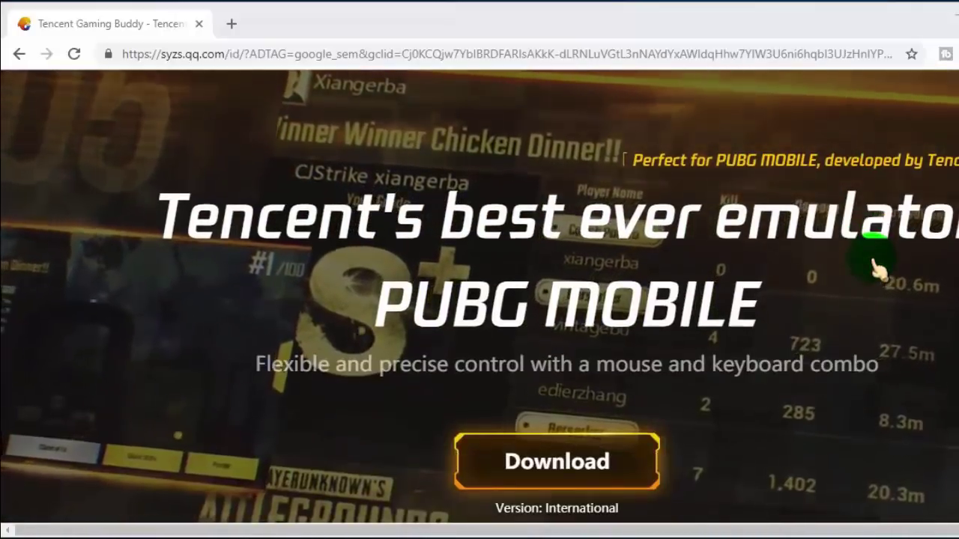
{"action": "scroll", "coordinate": [878, 269], "scroll_direction": "down", "scroll_amount": 4}
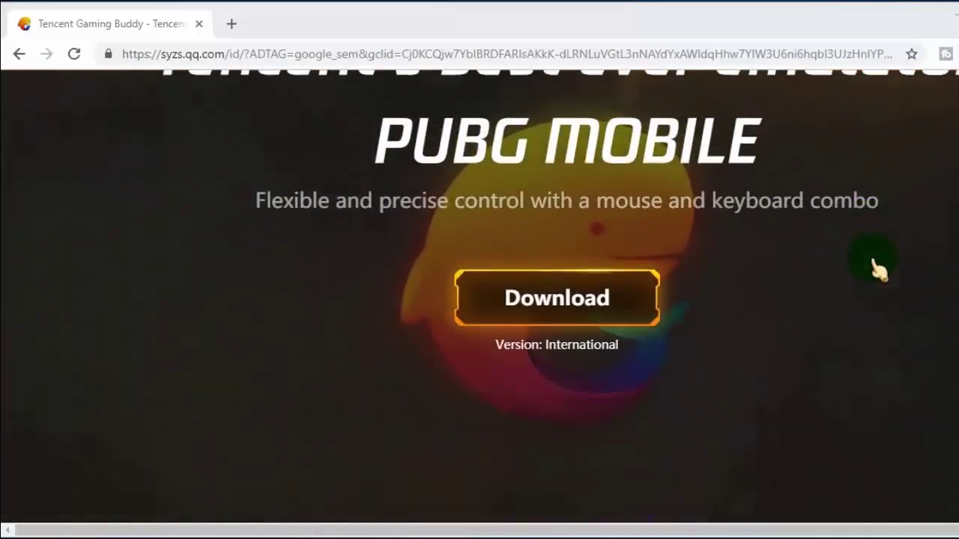
{"action": "scroll", "coordinate": [824, 271], "scroll_direction": "up", "scroll_amount": 2}
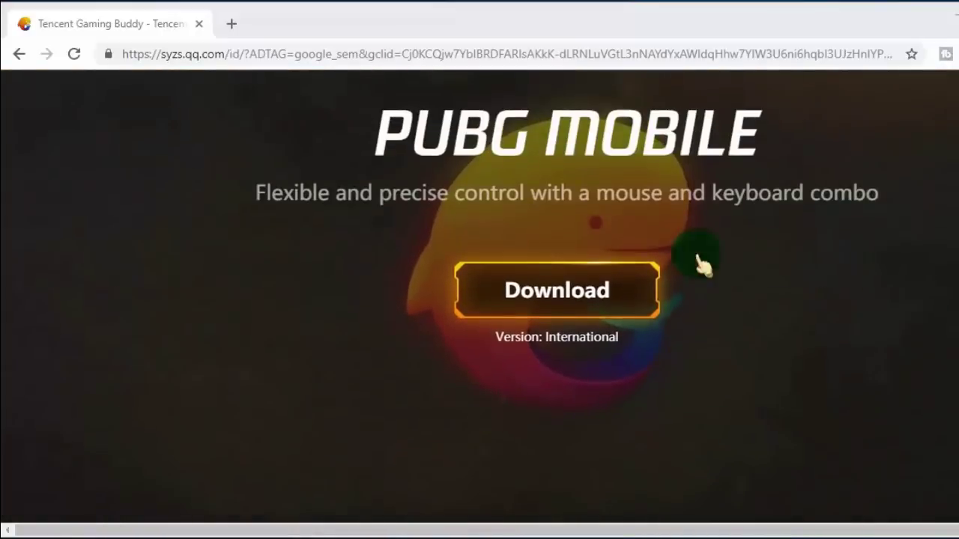
{"action": "left_click", "coordinate": [621, 291]}
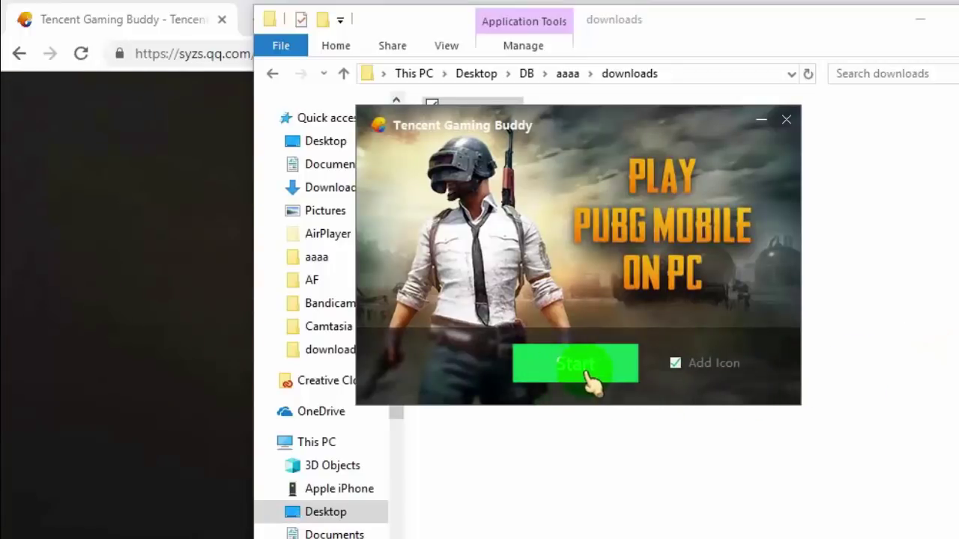
Step: Install Tencent Gaming Buddy, then launch PUBG MOBILE from the My Games library
{"action": "left_click", "coordinate": [607, 364]}
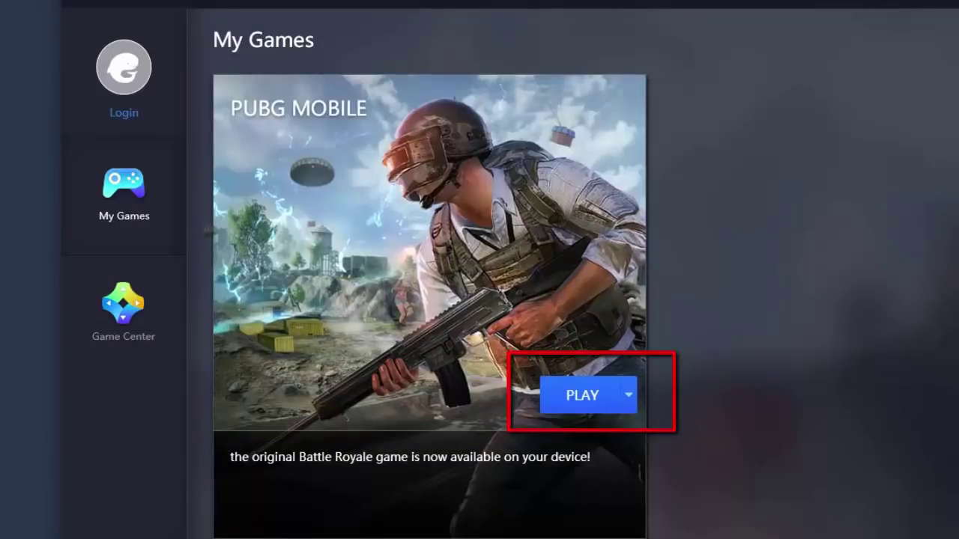
{"action": "left_click", "coordinate": [584, 398]}
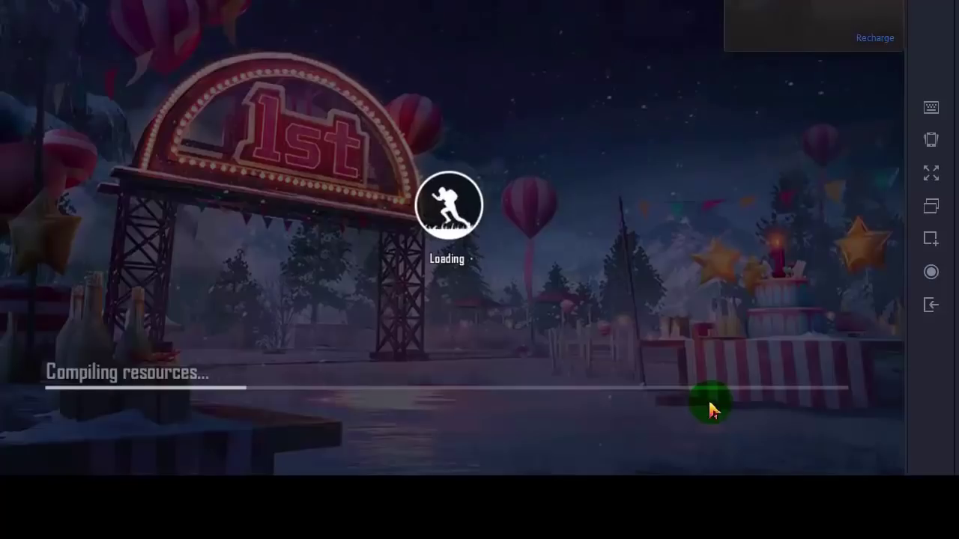
Step: Start PUBG MOBILE with PLAY and let it load to the login screen
{"action": "left_click", "coordinate": [862, 442]}
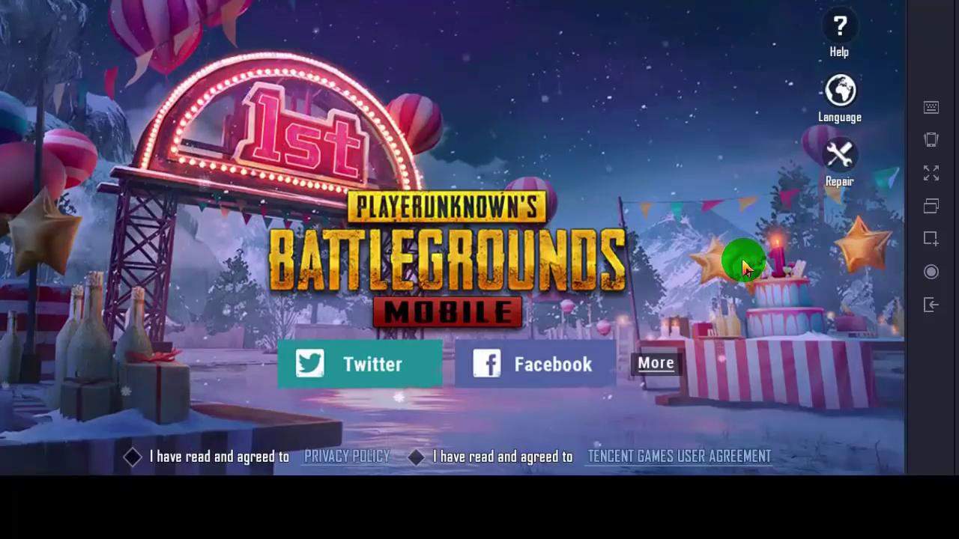
Step: Accept the privacy policy and Tencent Games user agreement, then log in as a guest
{"action": "left_click", "coordinate": [132, 457]}
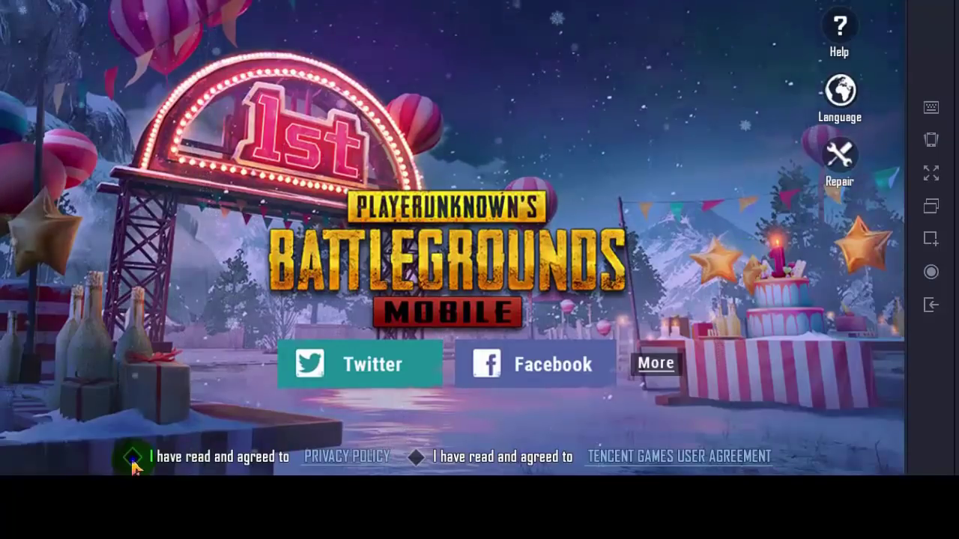
{"action": "left_click", "coordinate": [415, 458]}
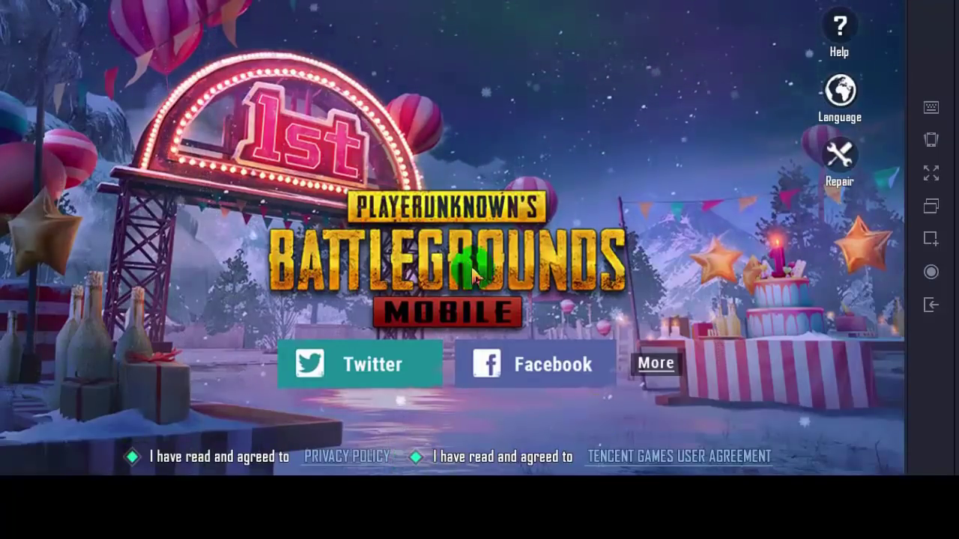
{"action": "left_click", "coordinate": [652, 366]}
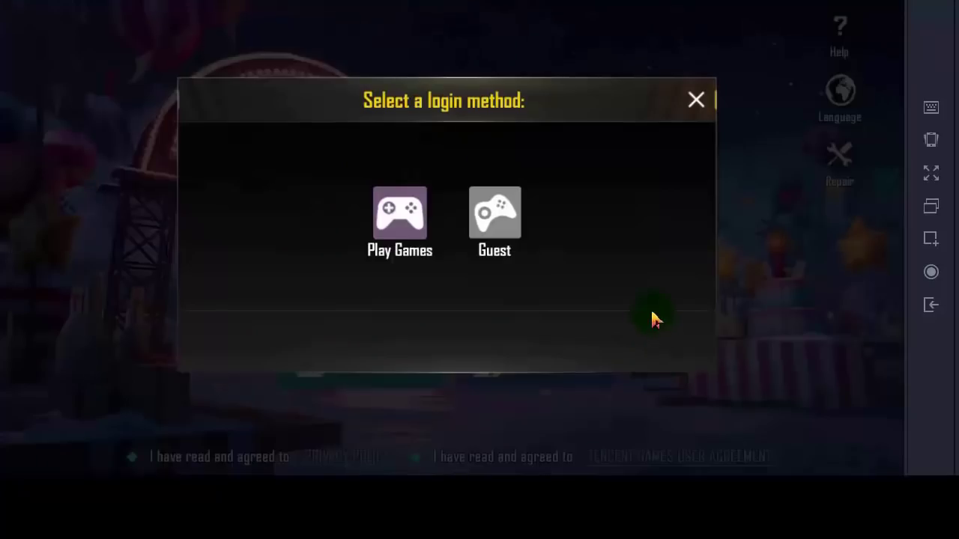
{"action": "left_click", "coordinate": [487, 217]}
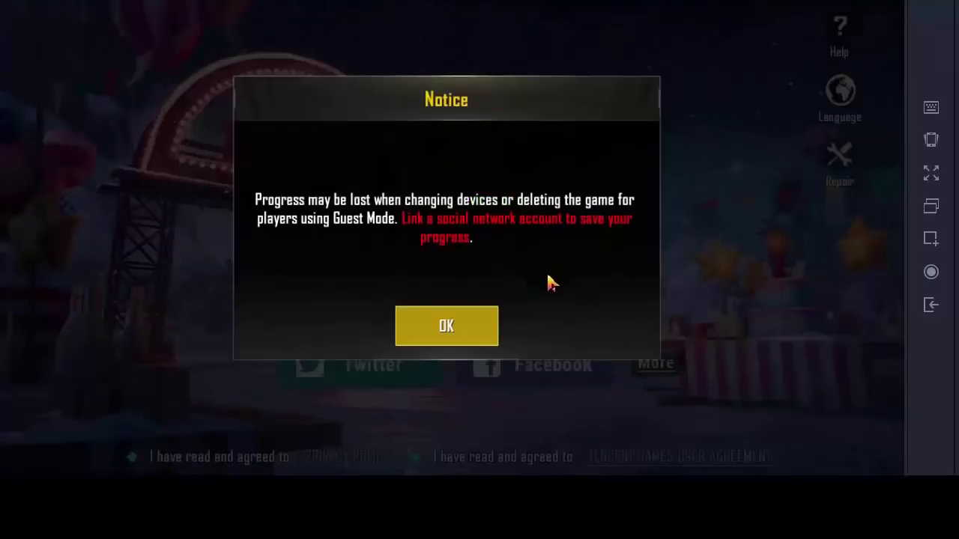
Step: Acknowledge the guest and graphics notices and confirm Asia as the region
{"action": "left_click", "coordinate": [446, 326]}
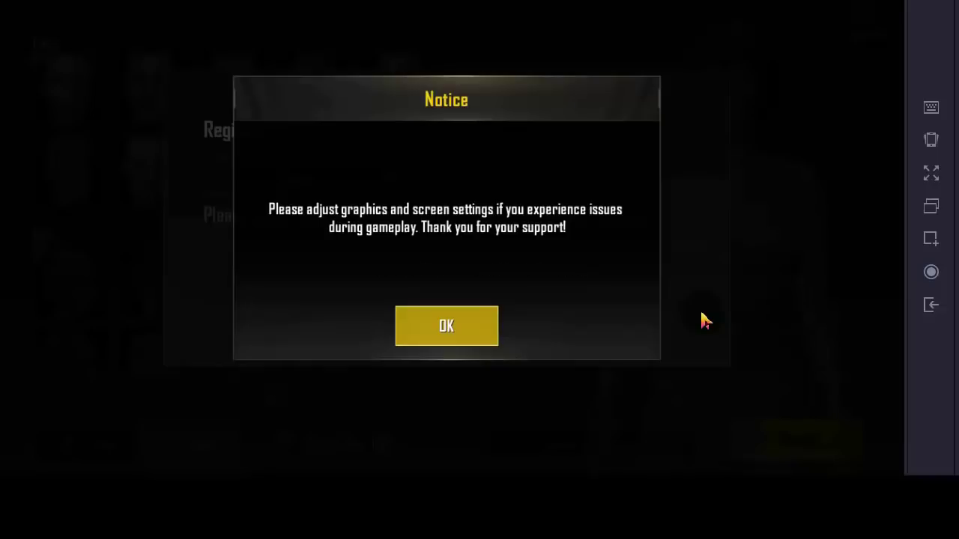
{"action": "left_click", "coordinate": [443, 327]}
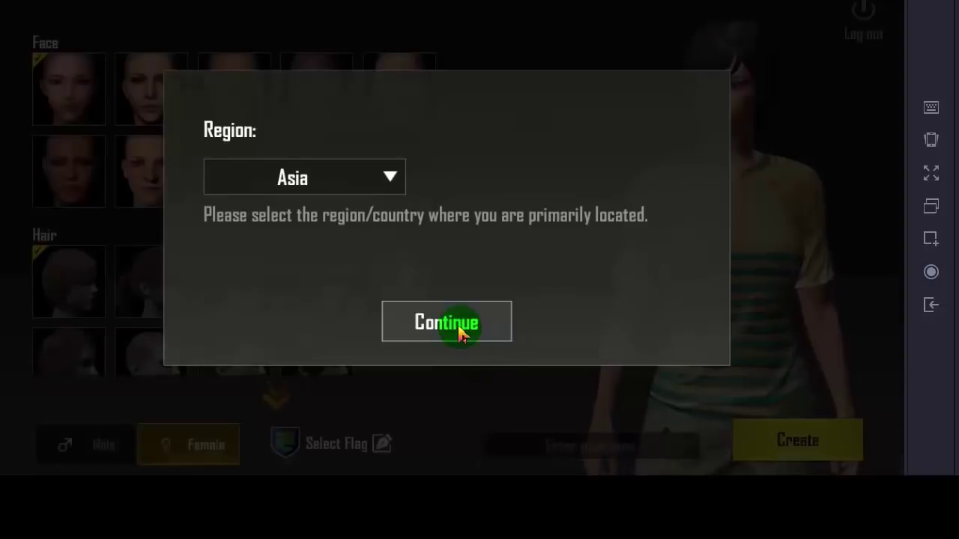
{"action": "left_click", "coordinate": [460, 332]}
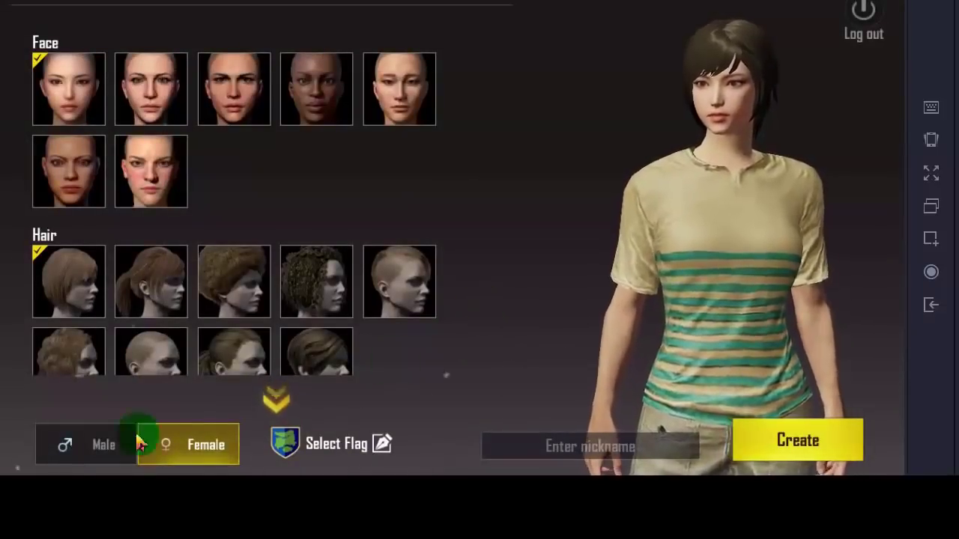
Step: Make the character male with the undercut hairstyle, India flag and a nickname
{"action": "left_click", "coordinate": [97, 445]}
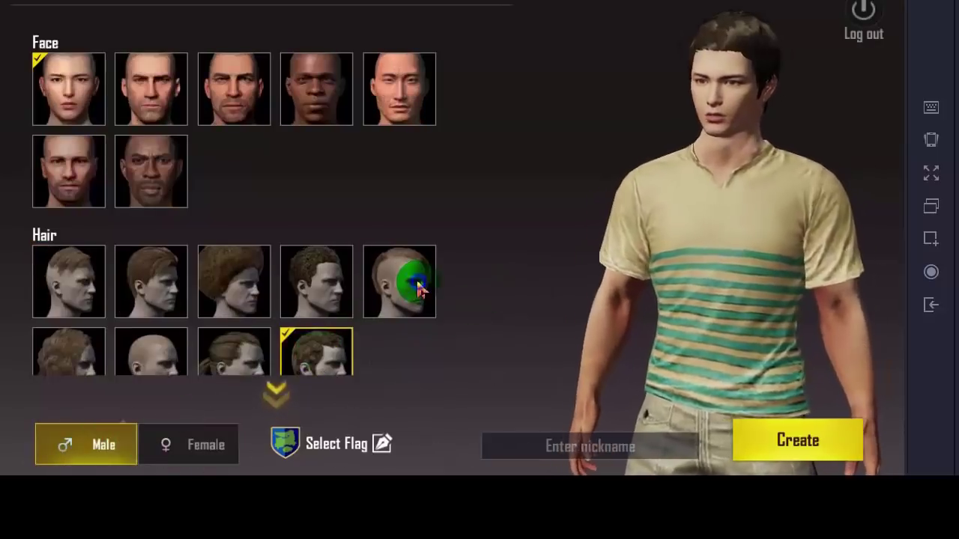
{"action": "left_click", "coordinate": [417, 284]}
{"action": "left_click", "coordinate": [285, 445]}
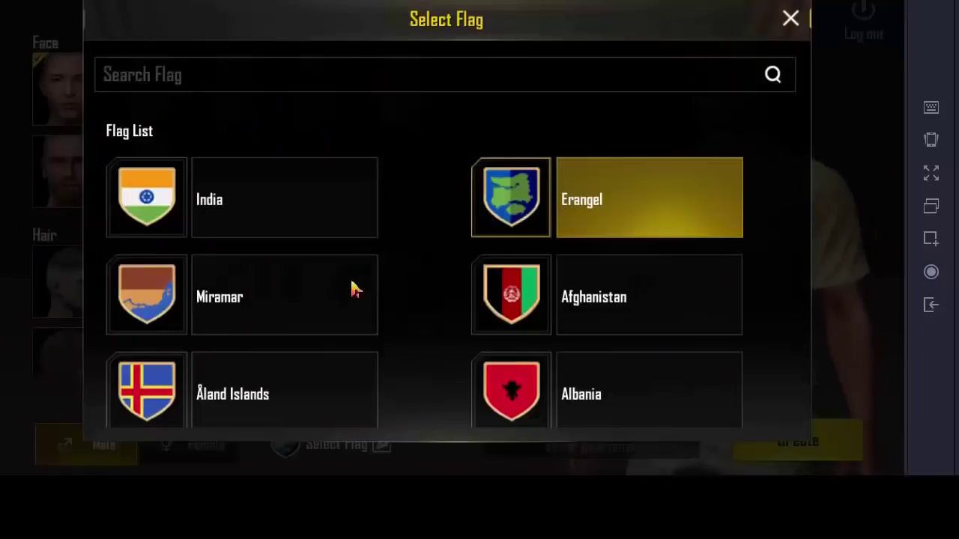
{"action": "left_click", "coordinate": [356, 204]}
{"action": "left_click", "coordinate": [597, 452]}
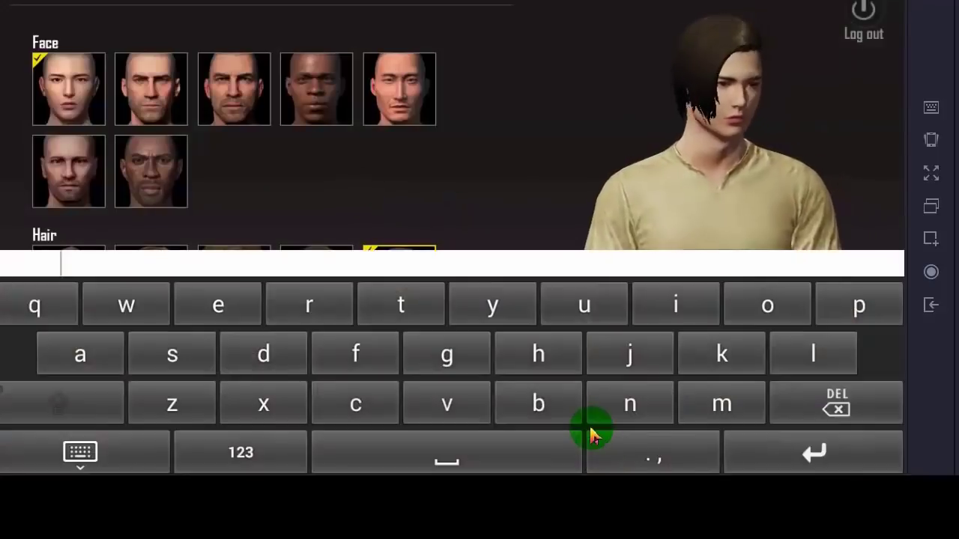
{"action": "left_click", "coordinate": [809, 453]}
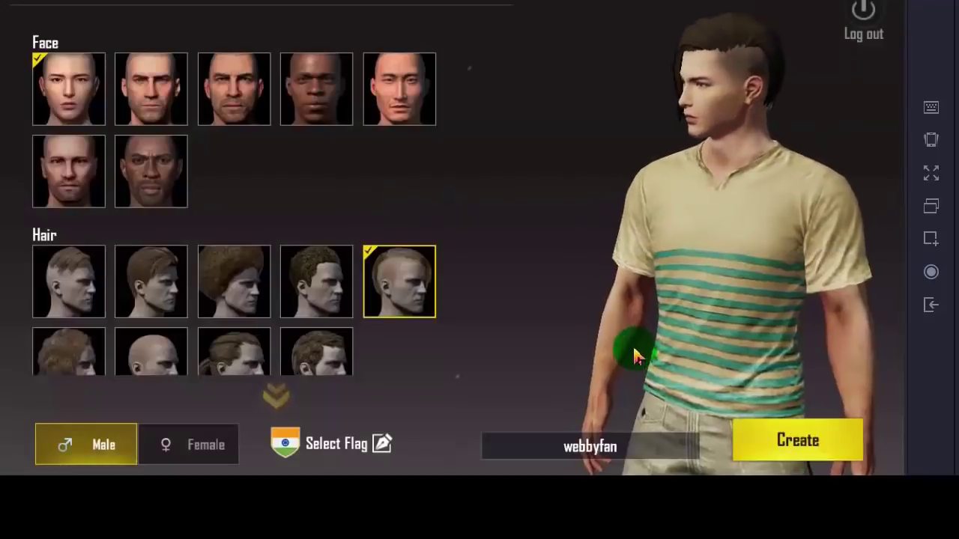
Step: Settle on the first face and create the character
{"action": "left_click", "coordinate": [238, 113]}
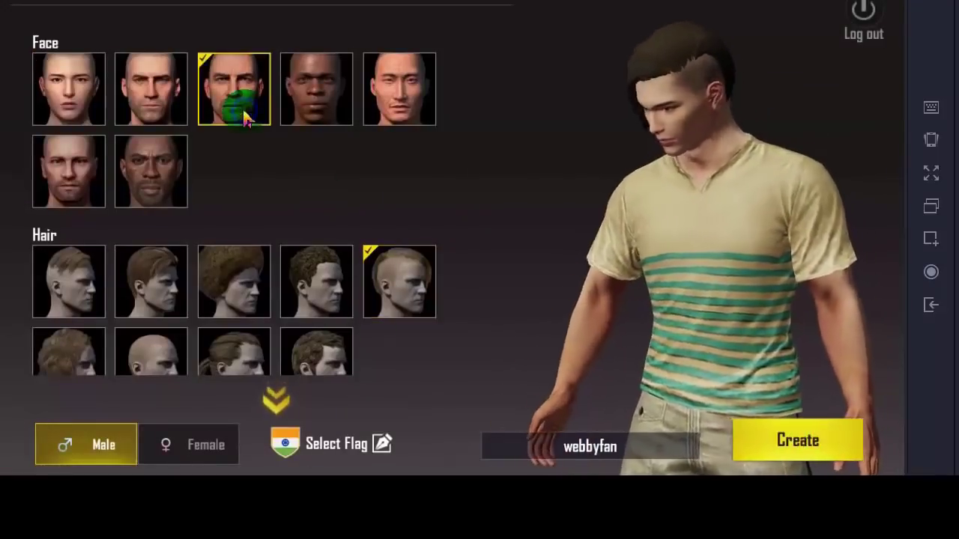
{"action": "left_click", "coordinate": [67, 98]}
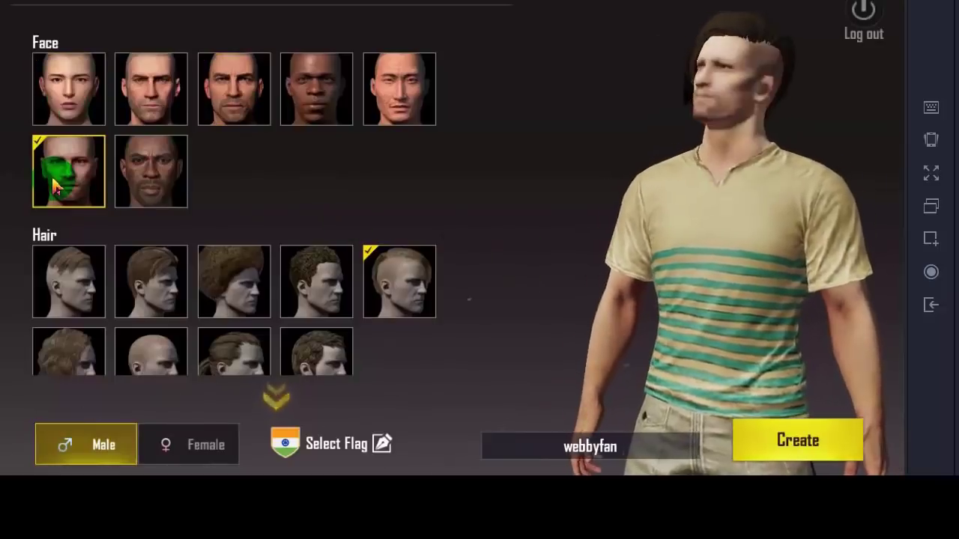
{"action": "left_click", "coordinate": [387, 86]}
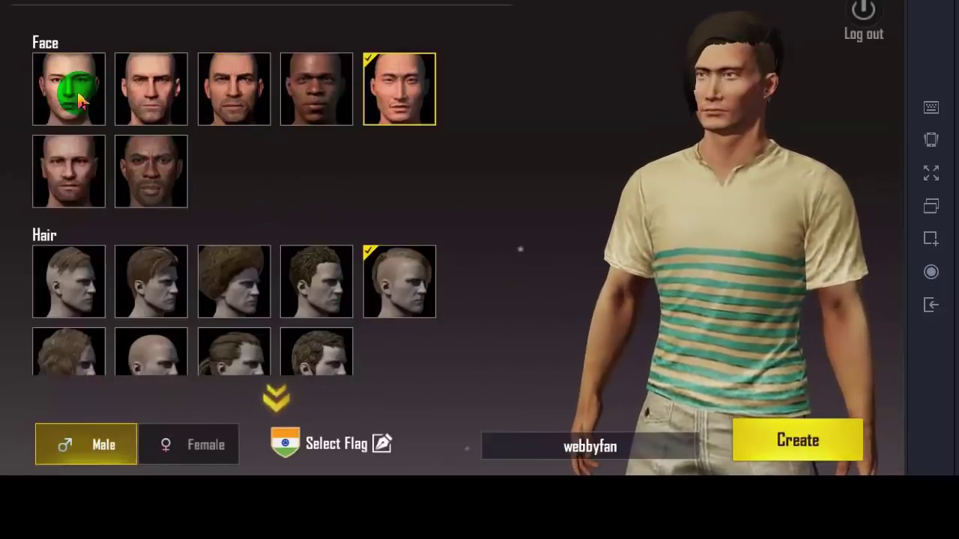
{"action": "left_click", "coordinate": [94, 98]}
{"action": "left_click", "coordinate": [772, 443]}
{"action": "left_click", "coordinate": [816, 441]}
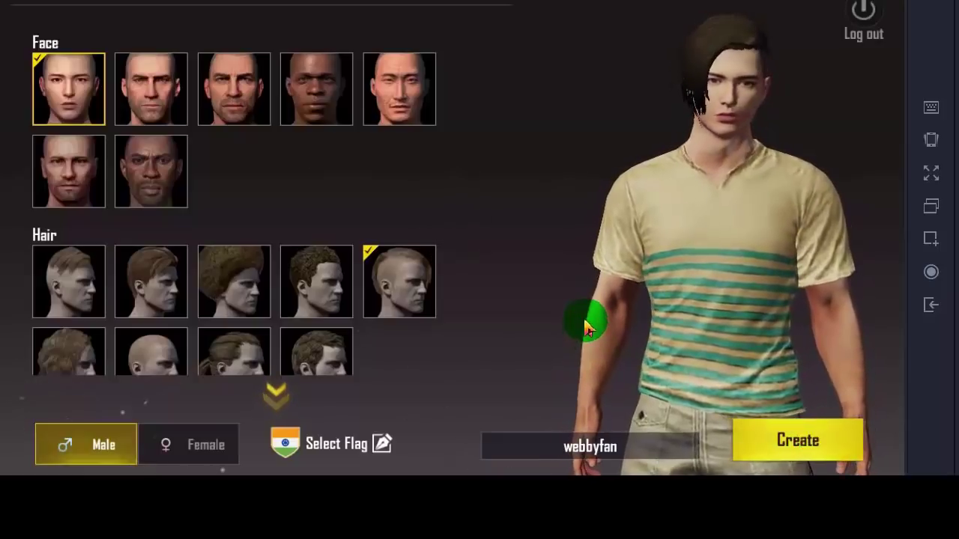
{"action": "left_click", "coordinate": [618, 265]}
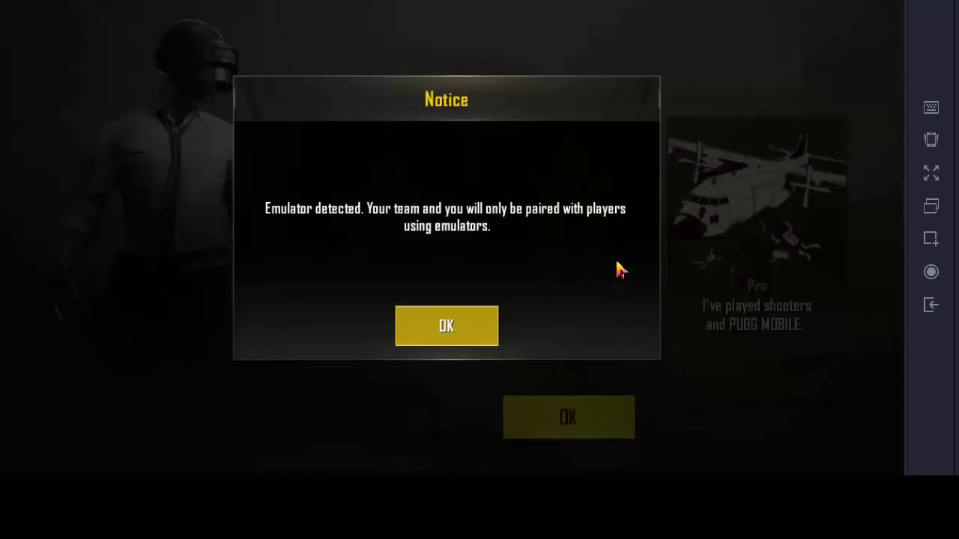
Step: Dismiss the Emulator detected notice and confirm Rookie as the experience level
{"action": "left_click", "coordinate": [446, 326]}
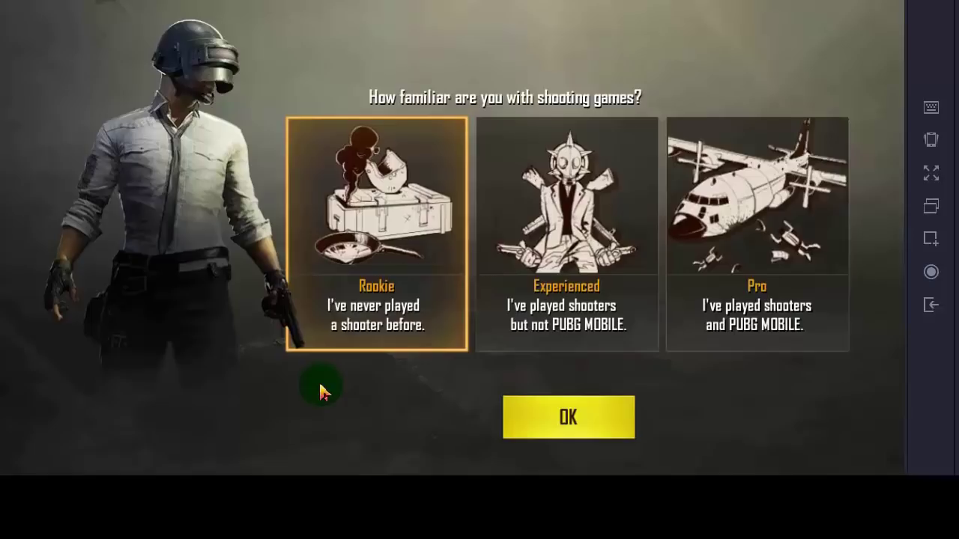
{"action": "left_click", "coordinate": [575, 418]}
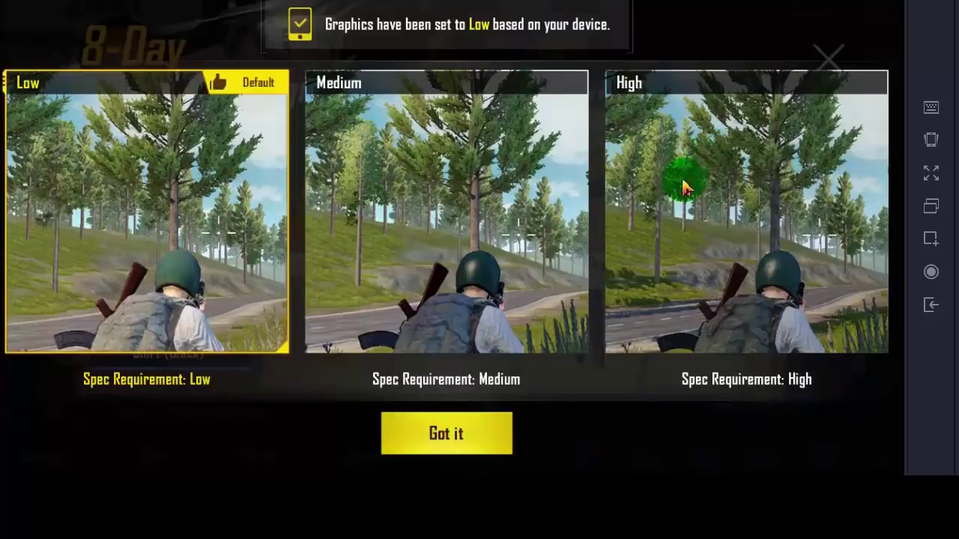
Step: Accept the Low graphics preset with Got it to enter the lobby
{"action": "left_click", "coordinate": [477, 436]}
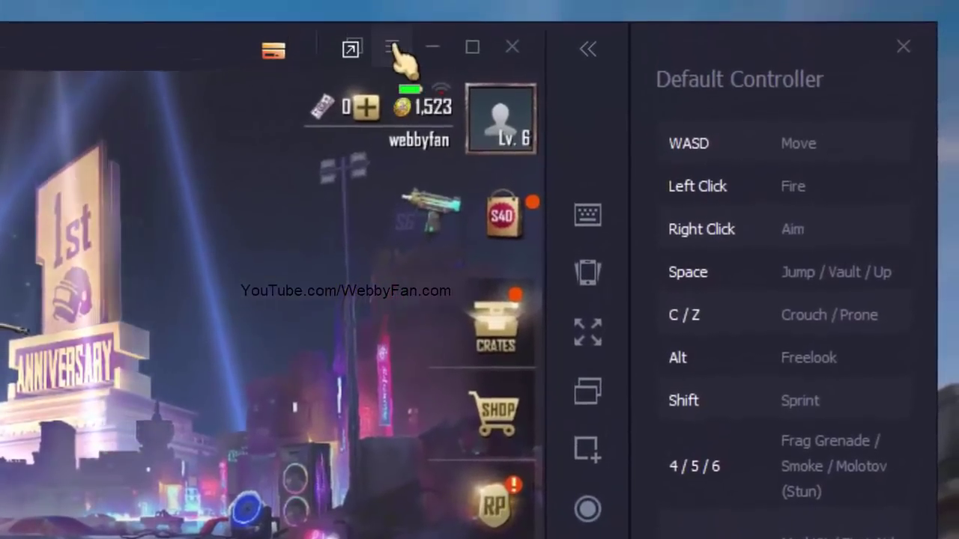
Step: Open the Setting Center from the ≡ menu and show its Game tab
{"action": "left_click", "coordinate": [393, 48]}
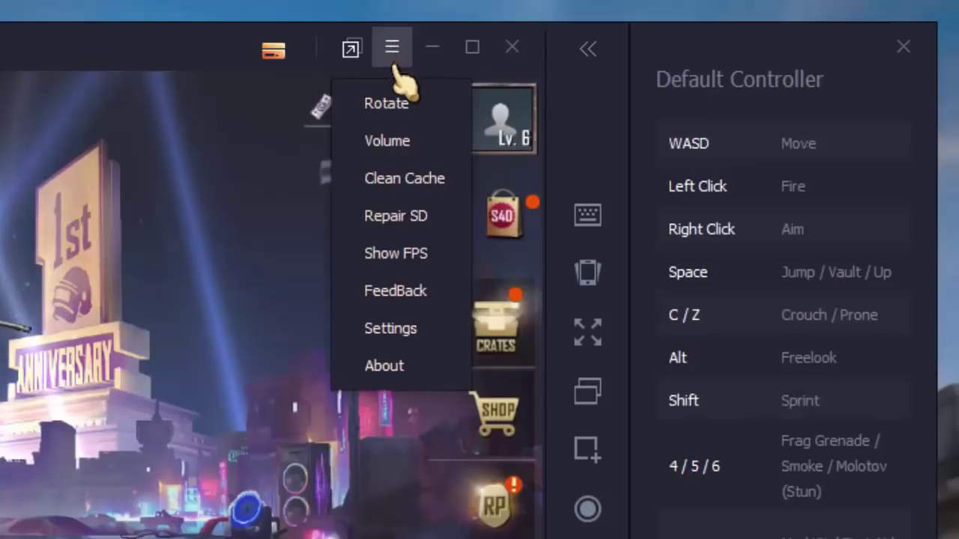
{"action": "left_click", "coordinate": [433, 335]}
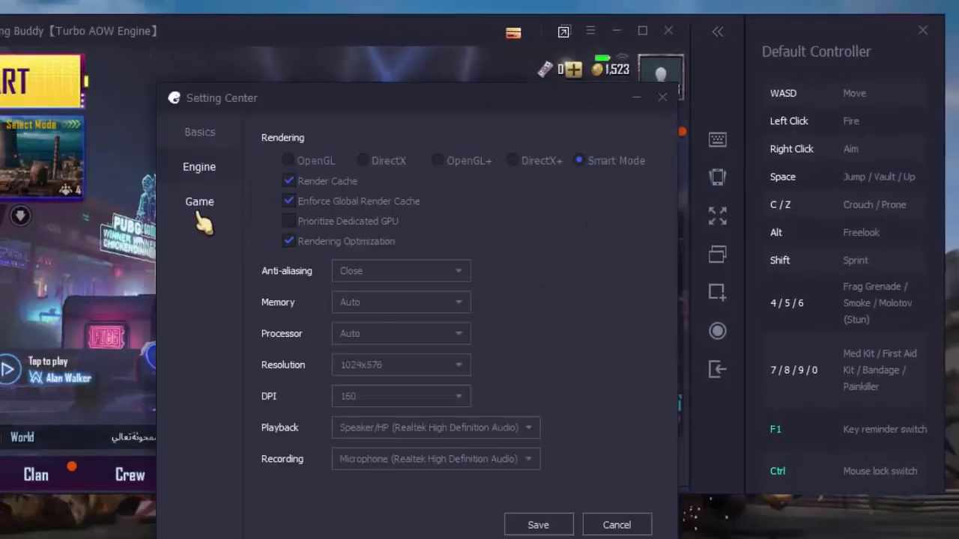
{"action": "left_click", "coordinate": [209, 209]}
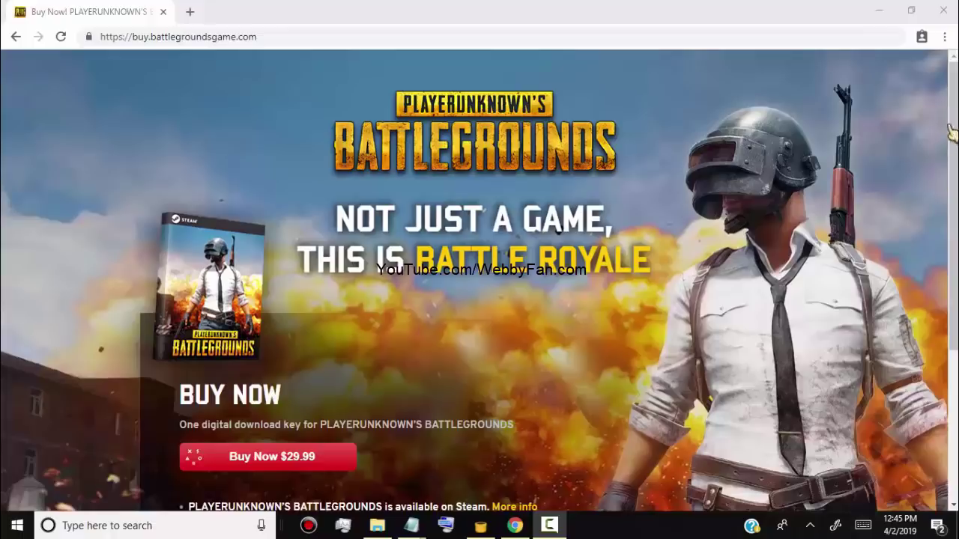
Step: Scroll through the Steam PUBG page's ₹ 999 purchase options, items and recent updates
{"action": "scroll", "coordinate": [950, 131], "scroll_direction": "down", "scroll_amount": 4}
{"action": "scroll", "coordinate": [950, 131], "scroll_direction": "up", "scroll_amount": 4}
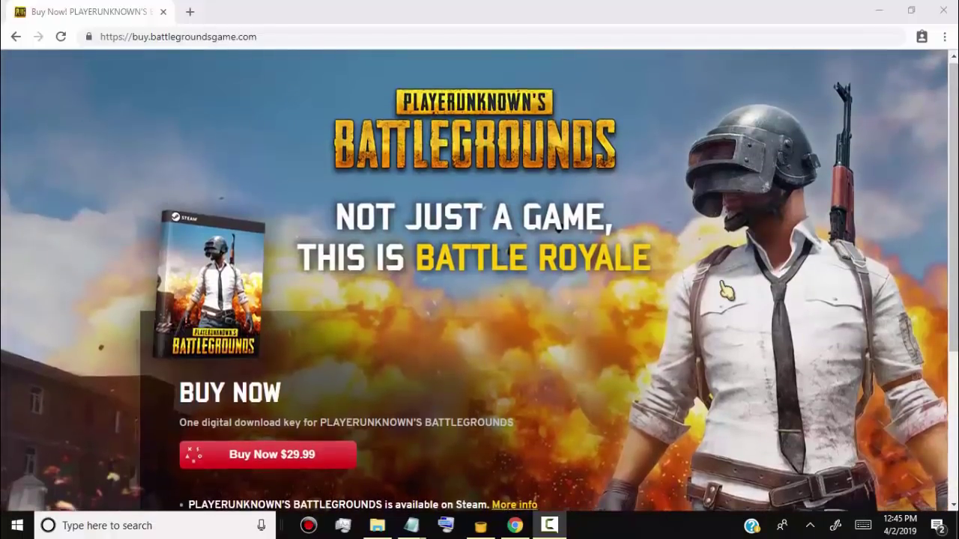
{"action": "scroll", "coordinate": [633, 303], "scroll_direction": "down", "scroll_amount": 2}
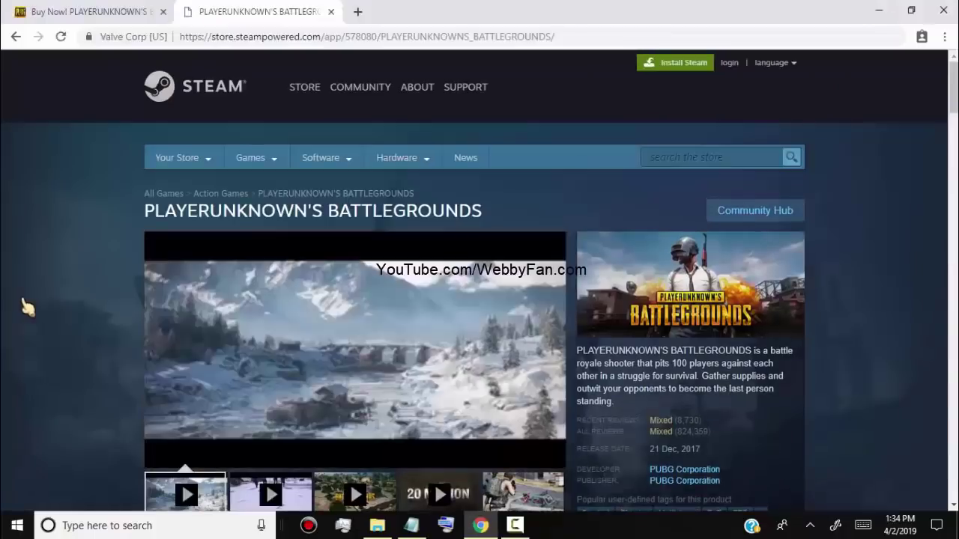
{"action": "scroll", "coordinate": [17, 325], "scroll_direction": "down", "scroll_amount": 2}
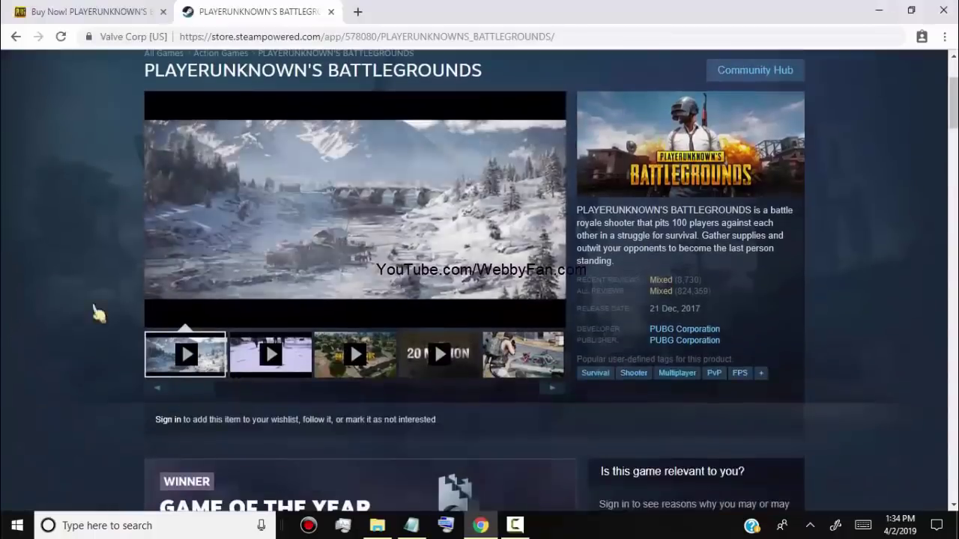
{"action": "scroll", "coordinate": [73, 319], "scroll_direction": "down", "scroll_amount": 2}
{"action": "scroll", "coordinate": [72, 318], "scroll_direction": "down", "scroll_amount": 8}
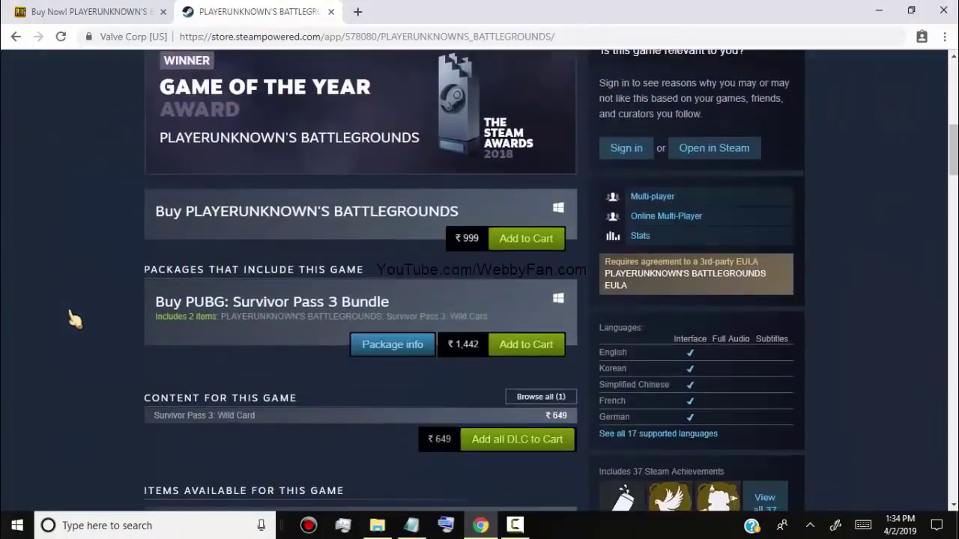
{"action": "scroll", "coordinate": [73, 318], "scroll_direction": "down", "scroll_amount": 2}
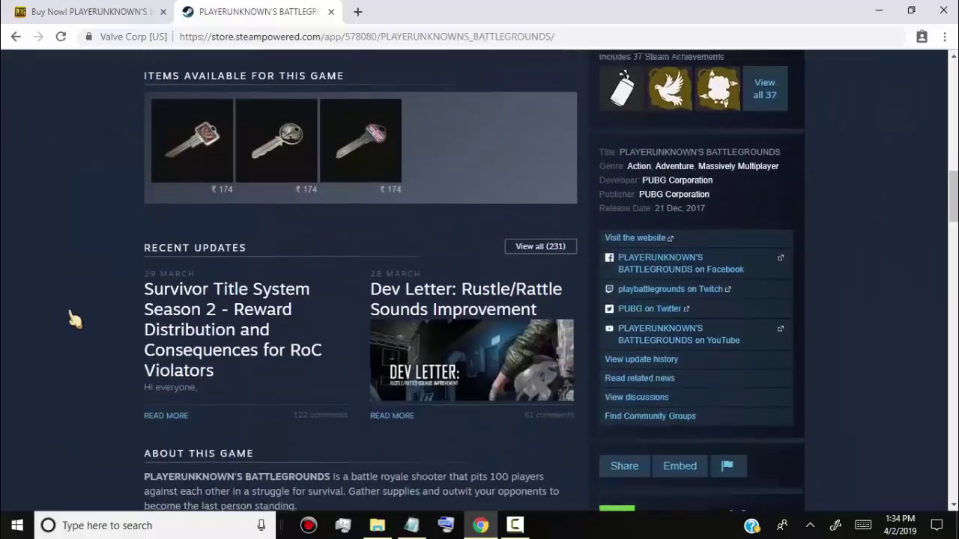